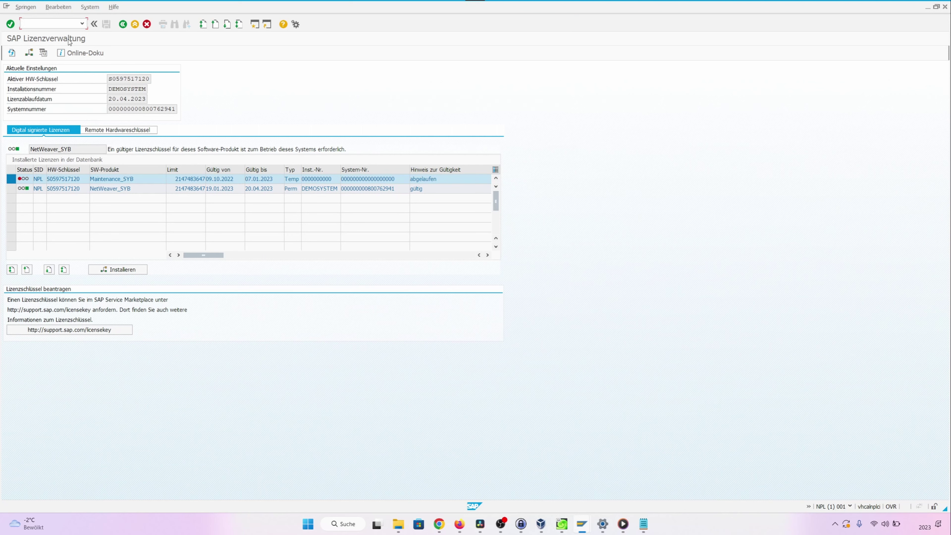
# - Open the SAP license administration with the transaction code /nslicense
pyautogui.write('/nslicense')
pyautogui.press('Return')
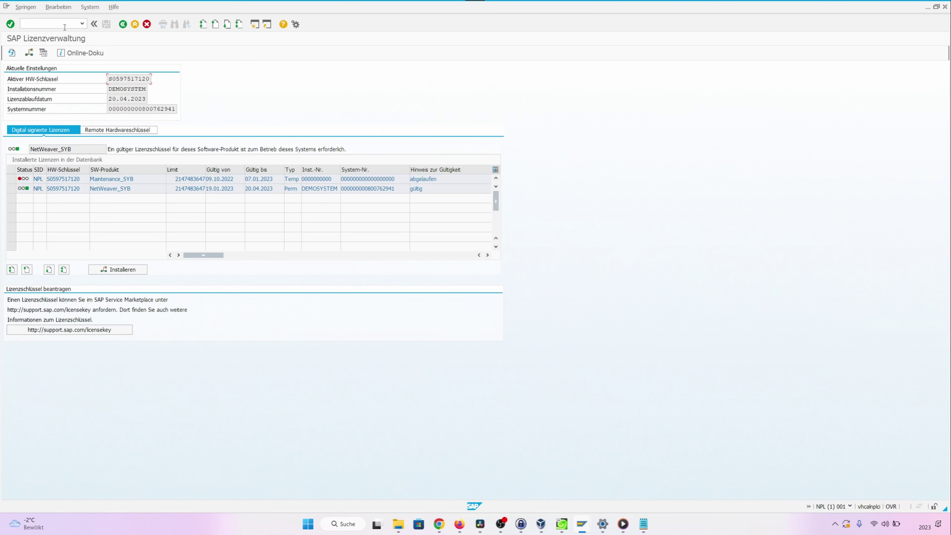
# - Examine the status and validity dates of the installed Maintenance_SYB and NetWeaver_SYB licenses
pyautogui.click(15, 181)
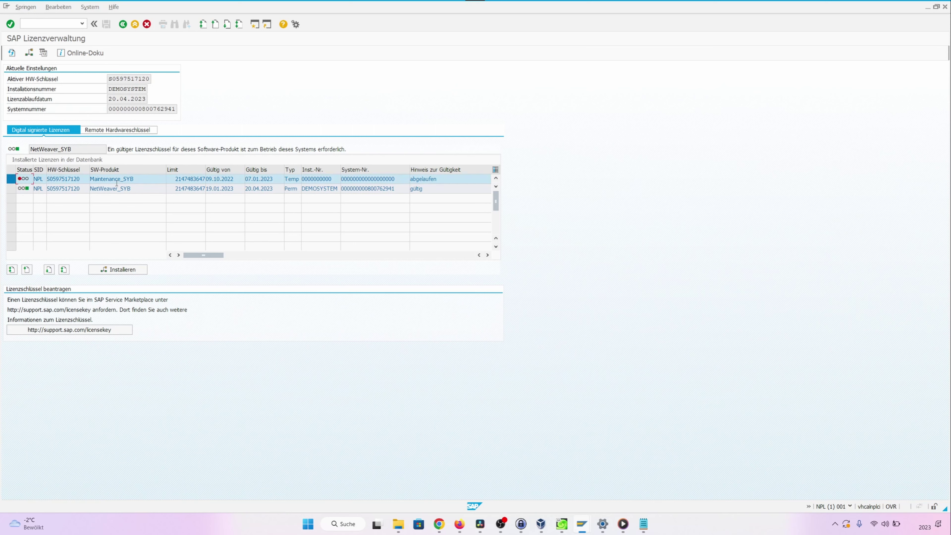
pyautogui.moveTo(121, 180); pyautogui.dragTo(90, 179)
pyautogui.moveTo(208, 181); pyautogui.dragTo(235, 184)
pyautogui.doubleClick(99, 178)
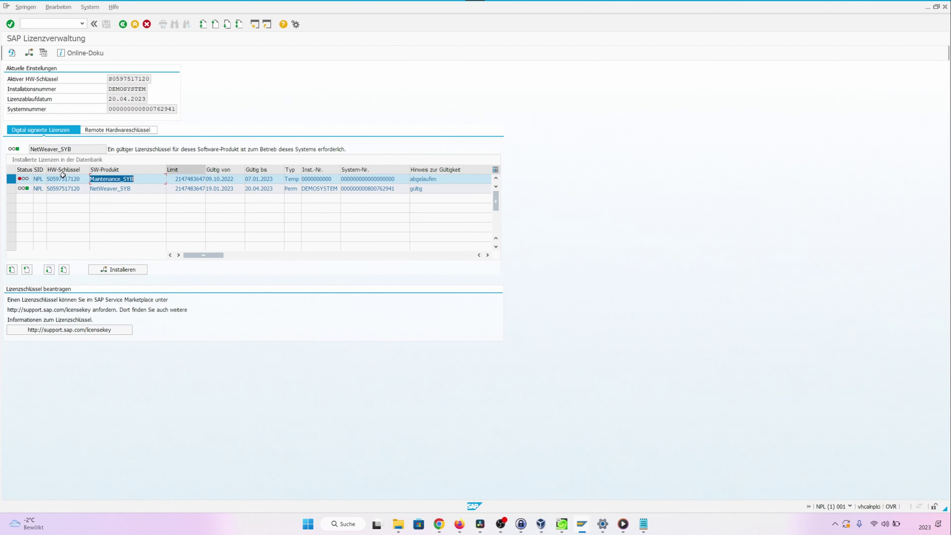
pyautogui.click(11, 189)
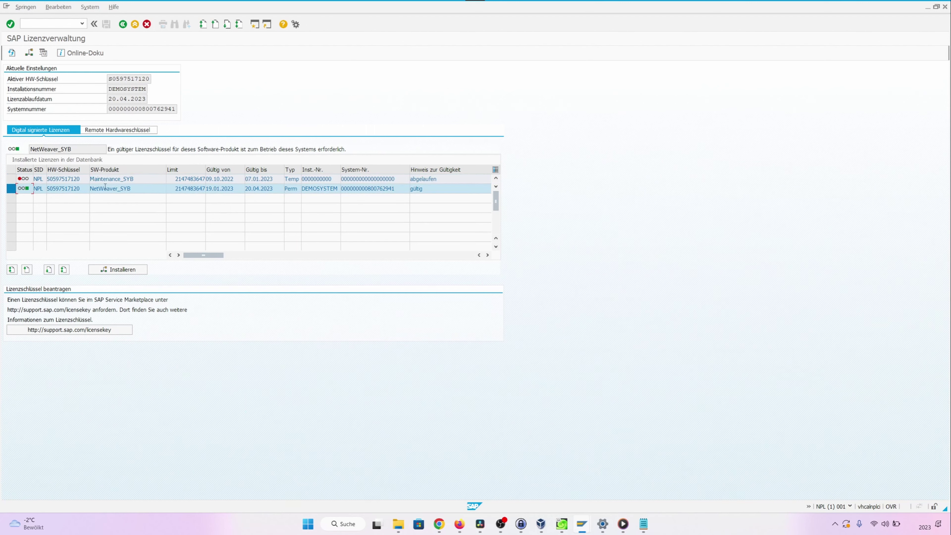
pyautogui.moveTo(93, 190); pyautogui.dragTo(118, 189)
pyautogui.click(33, 180)
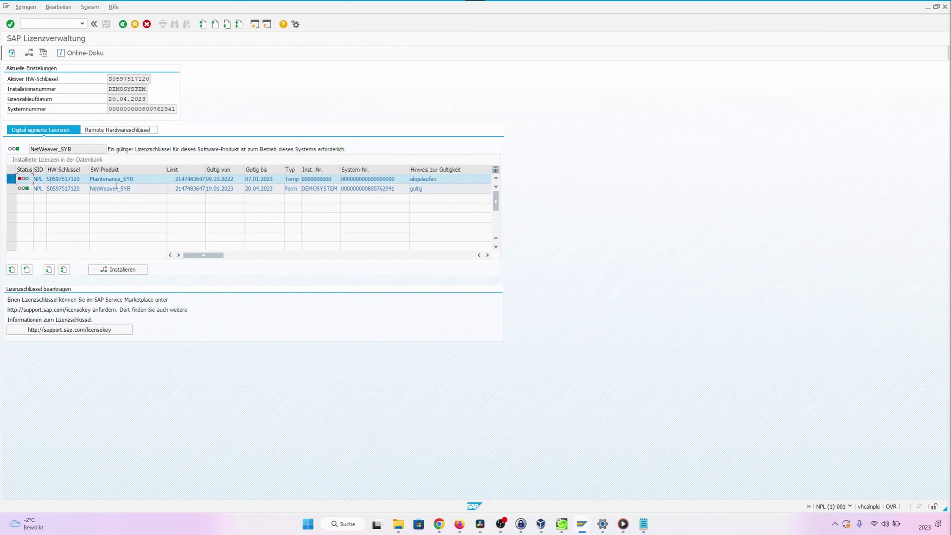
pyautogui.moveTo(133, 179); pyautogui.dragTo(90, 179)
pyautogui.moveTo(132, 181); pyautogui.dragTo(41, 181)
pyautogui.click(20, 191)
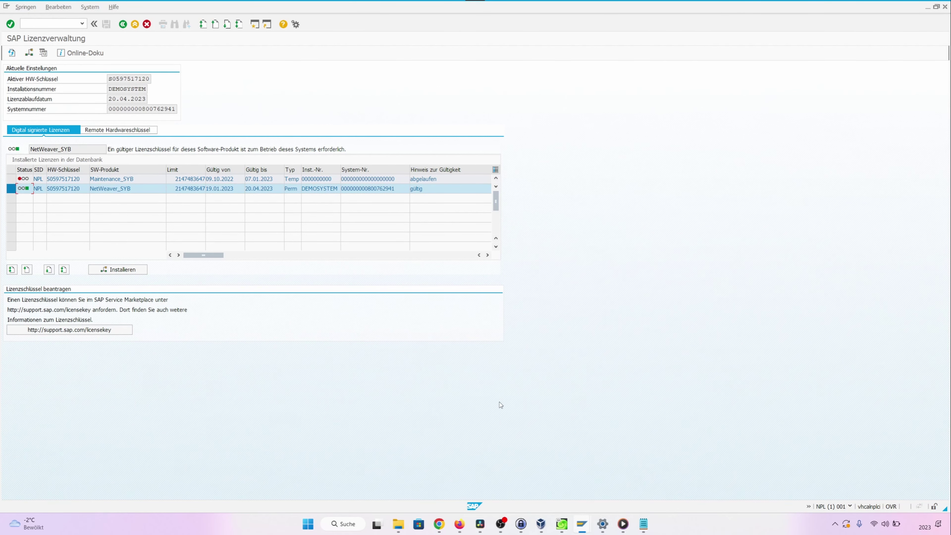
# - Switch to the SAP license key page in Firefox and review the NPL - SAP NetWeaver 7.x (Sybase ASE) entry in the system list
pyautogui.moveTo(461, 525)
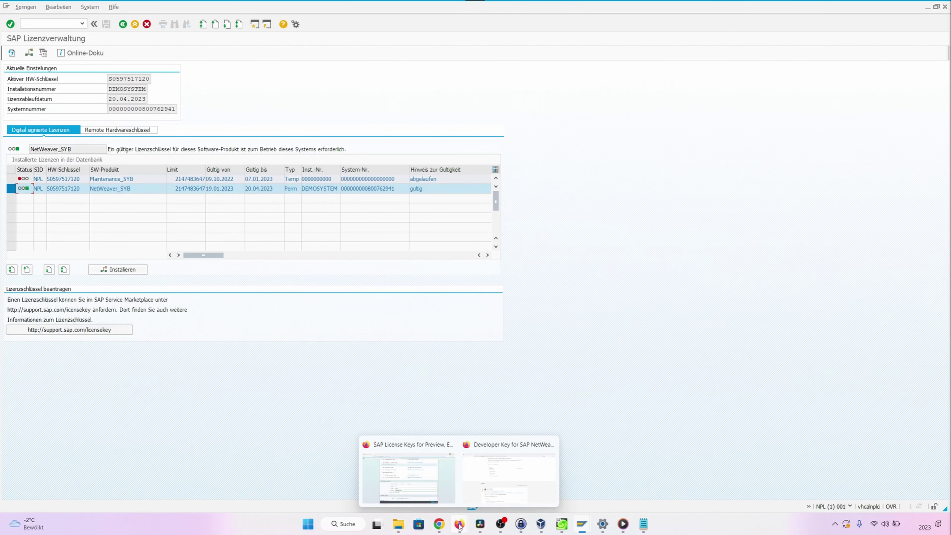
pyautogui.click(423, 487)
pyautogui.scroll(10, 389, 213)
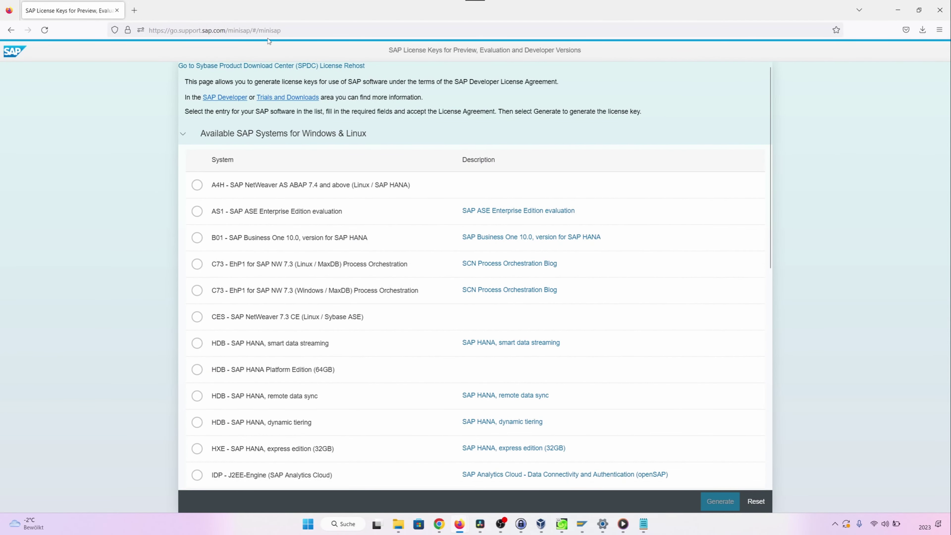
pyautogui.scroll(-8, 344, 234)
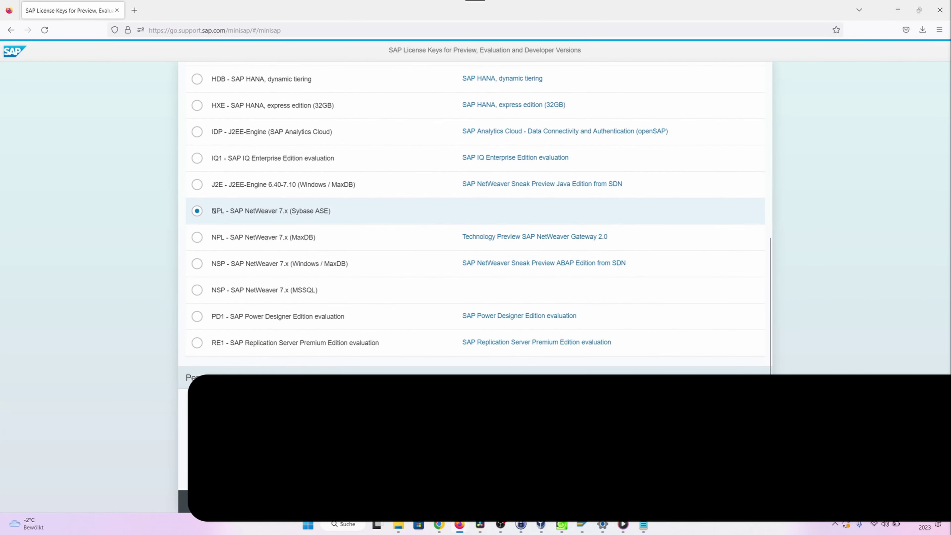
pyautogui.doubleClick(213, 211)
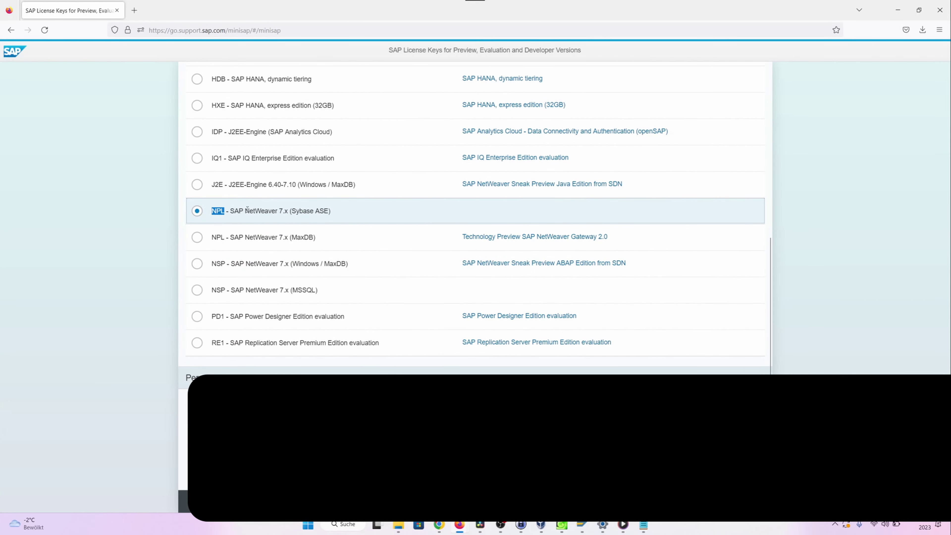
pyautogui.moveTo(296, 219); pyautogui.dragTo(337, 217)
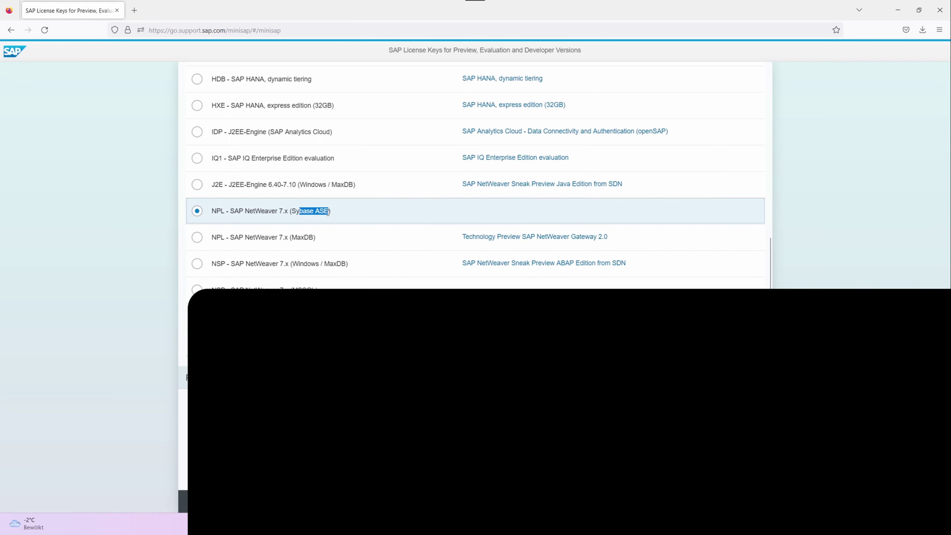
pyautogui.scroll(-3, 407, 254)
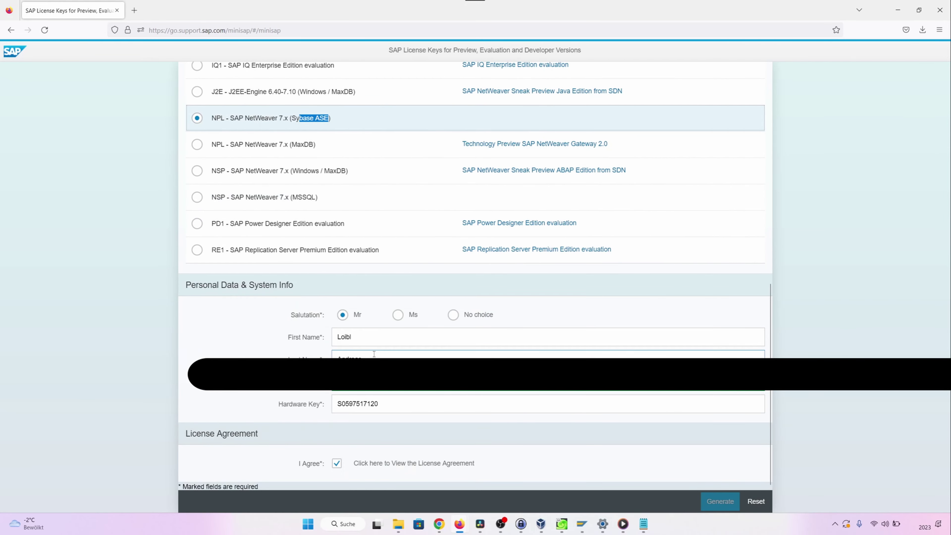
# - Compare the hardware key in the license request form with the active hardware key in the SAP license administration
pyautogui.moveTo(397, 399); pyautogui.dragTo(335, 404)
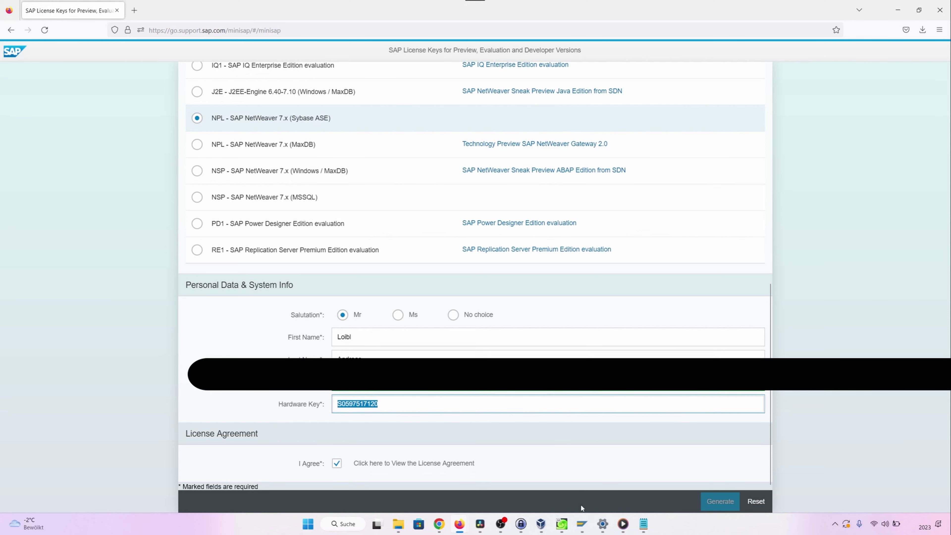
pyautogui.moveTo(581, 528)
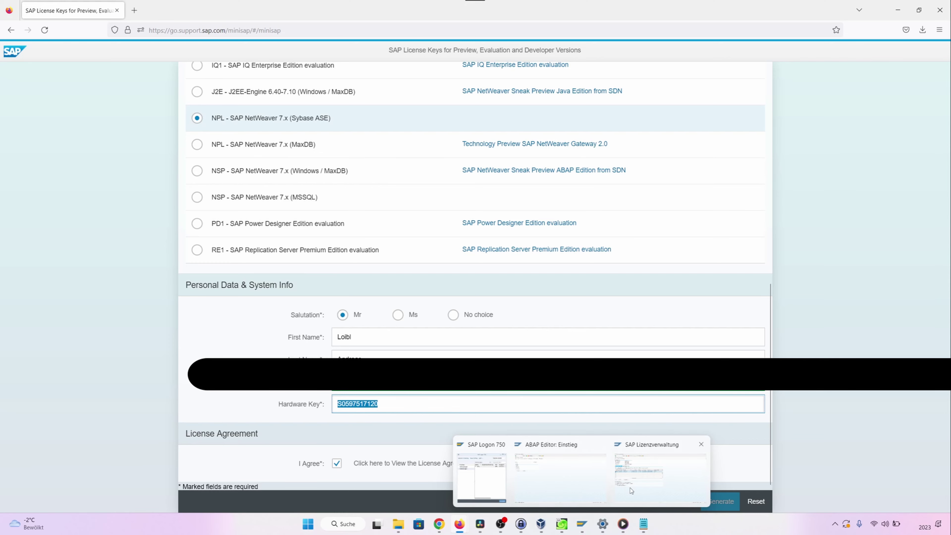
pyautogui.click(646, 483)
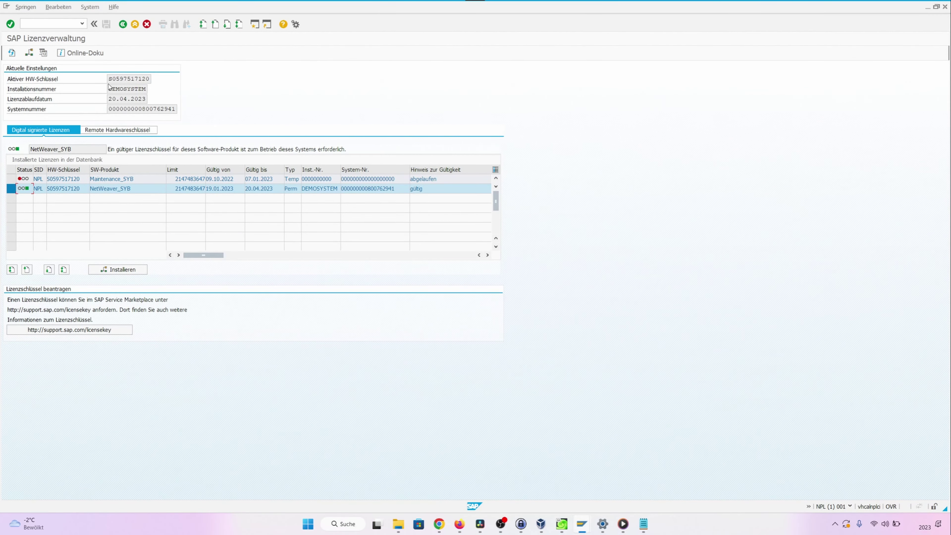
pyautogui.moveTo(108, 79); pyautogui.dragTo(153, 79)
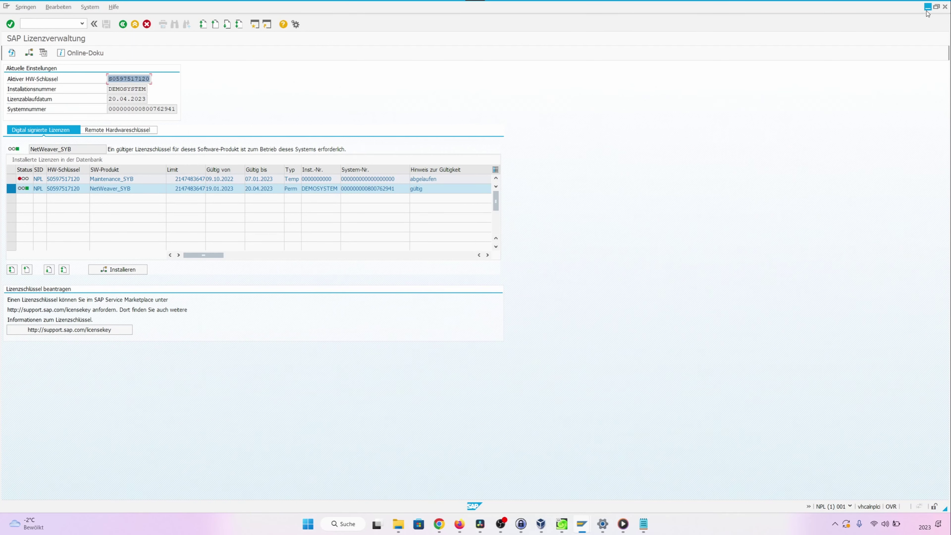
pyautogui.click(459, 524)
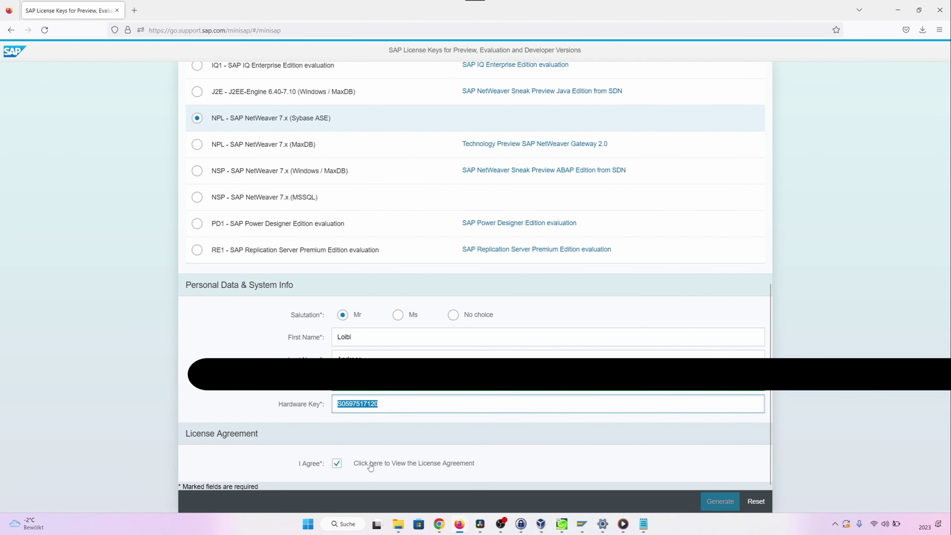
pyautogui.click(416, 393)
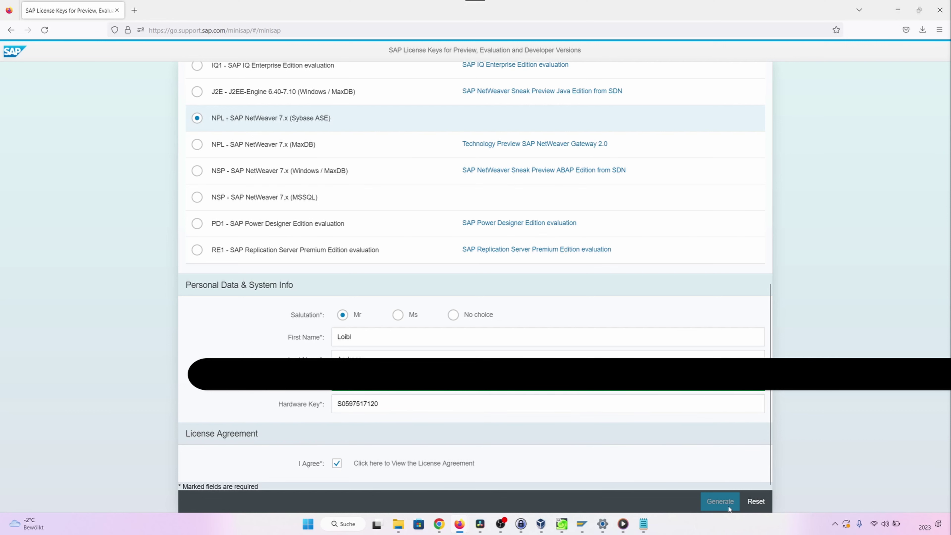
pyautogui.click(438, 397)
# - Switch back to the SAP license administration window and restart the transaction with /nslicense
pyautogui.moveTo(582, 525)
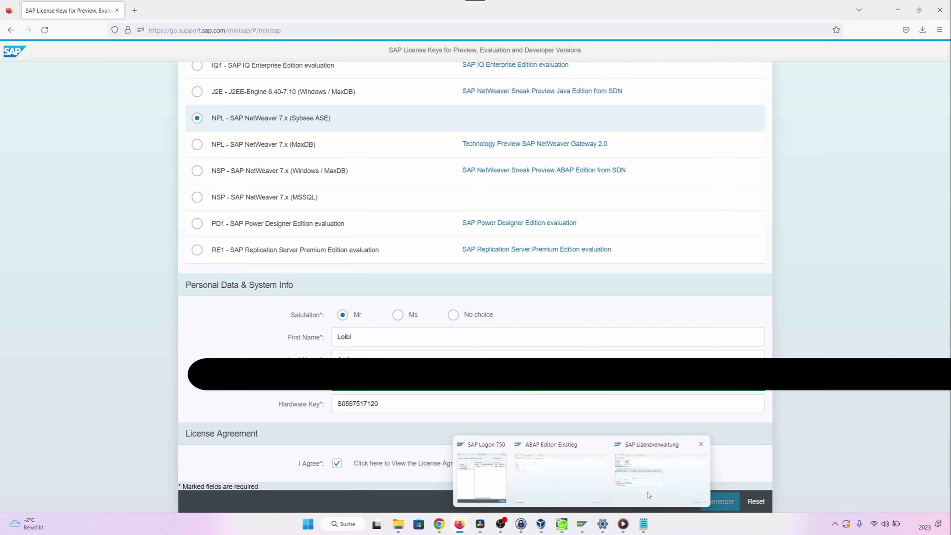
pyautogui.moveTo(648, 495)
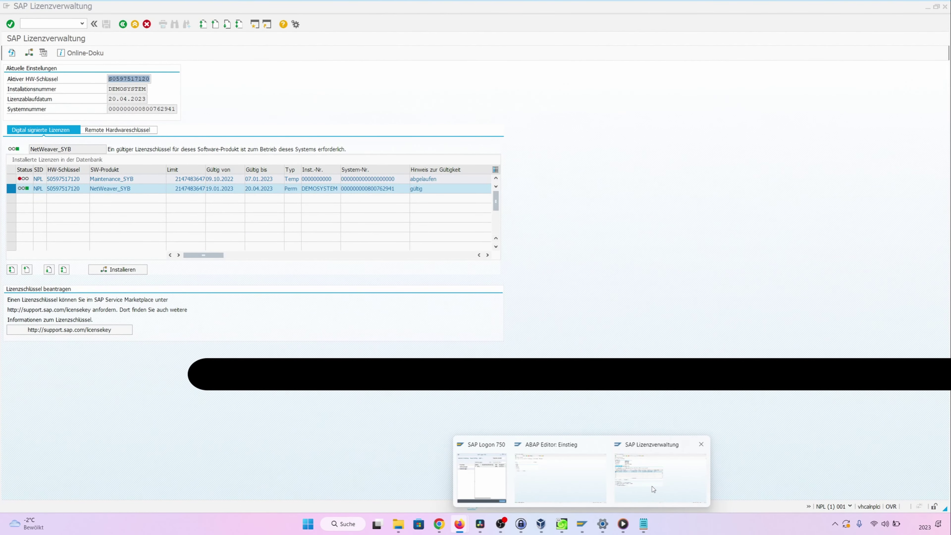
pyautogui.click(654, 487)
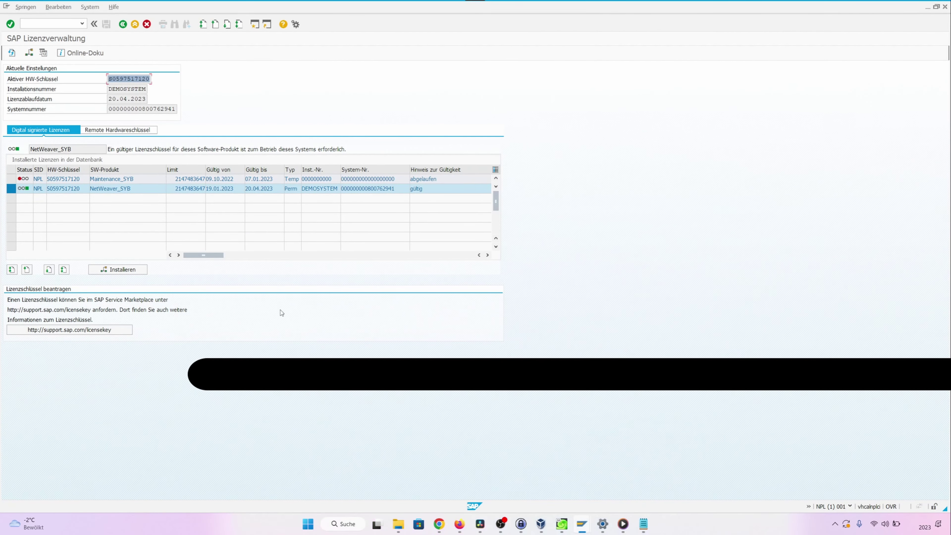
pyautogui.click(47, 23)
pyautogui.write('slicen')
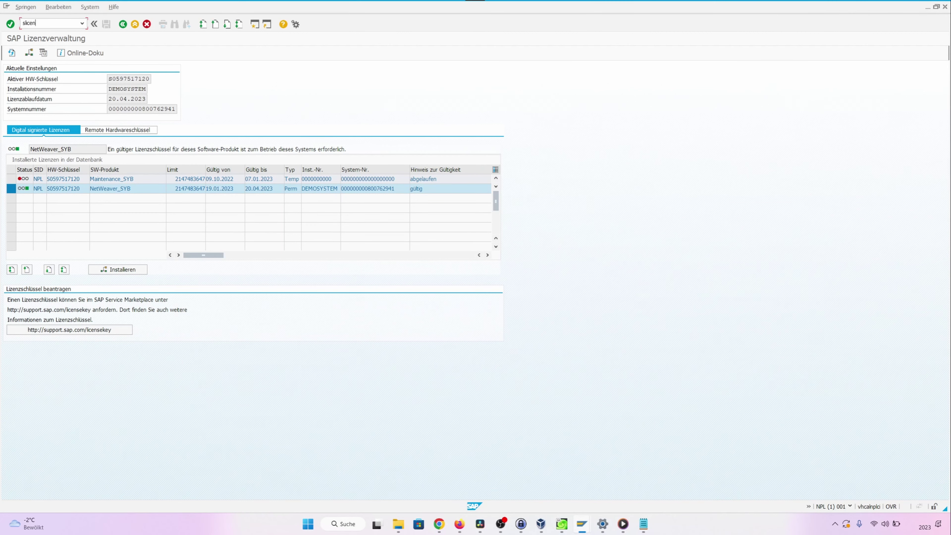
pyautogui.press('BackSpace')
pyautogui.press('BackSpace')
pyautogui.press('BackSpace')
pyautogui.press('BackSpace')
pyautogui.write('/')
pyautogui.press('BackSpace')
pyautogui.press('BackSpace')
pyautogui.write('/nslicense')
pyautogui.press('Return')
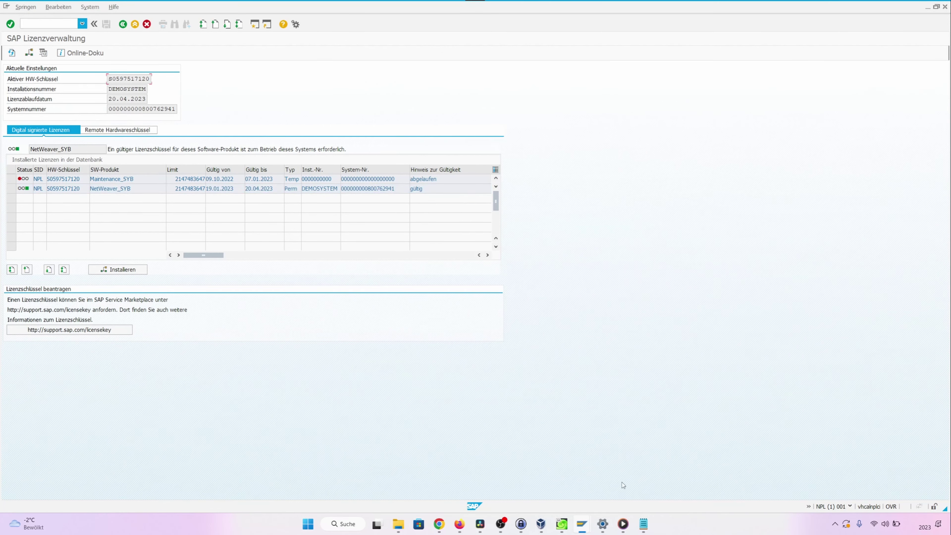
# - Install the license from the file NPL - Kopie in Downloads, allowing SAP GUI to access it, and close the installation message
pyautogui.click(59, 7)
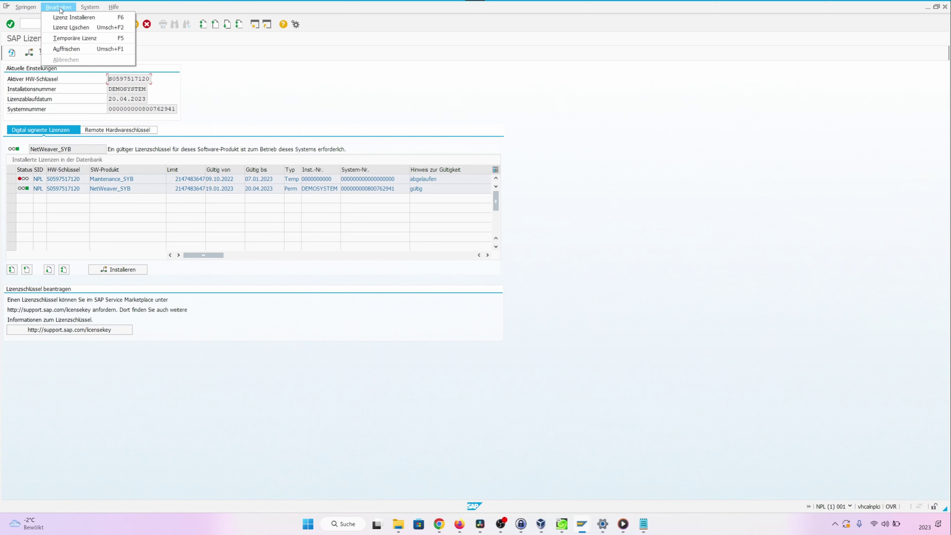
pyautogui.click(121, 20)
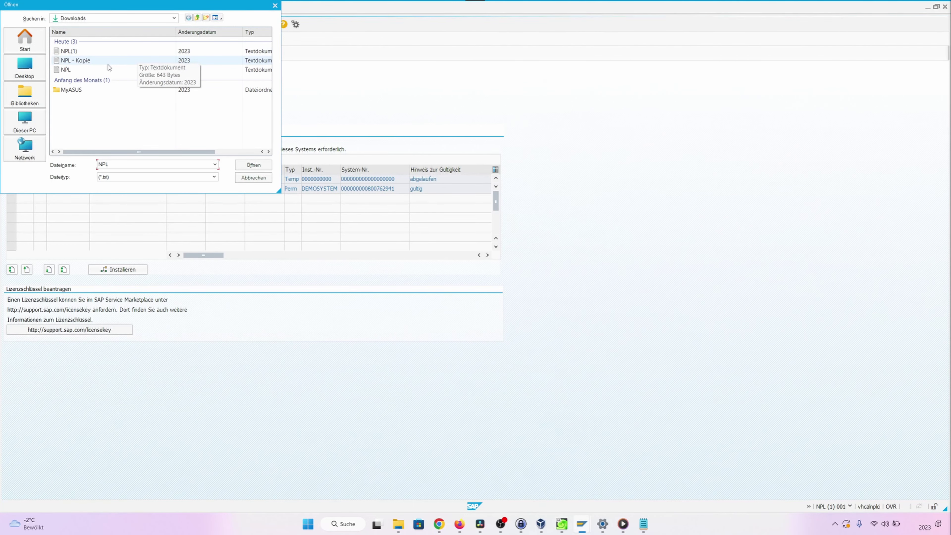
pyautogui.click(110, 63)
pyautogui.doubleClick(110, 64)
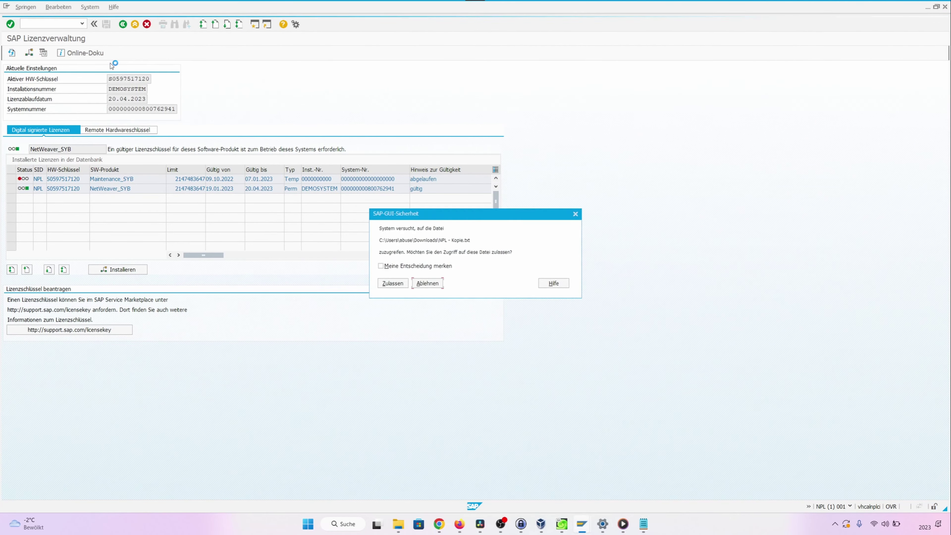
pyautogui.click(393, 283)
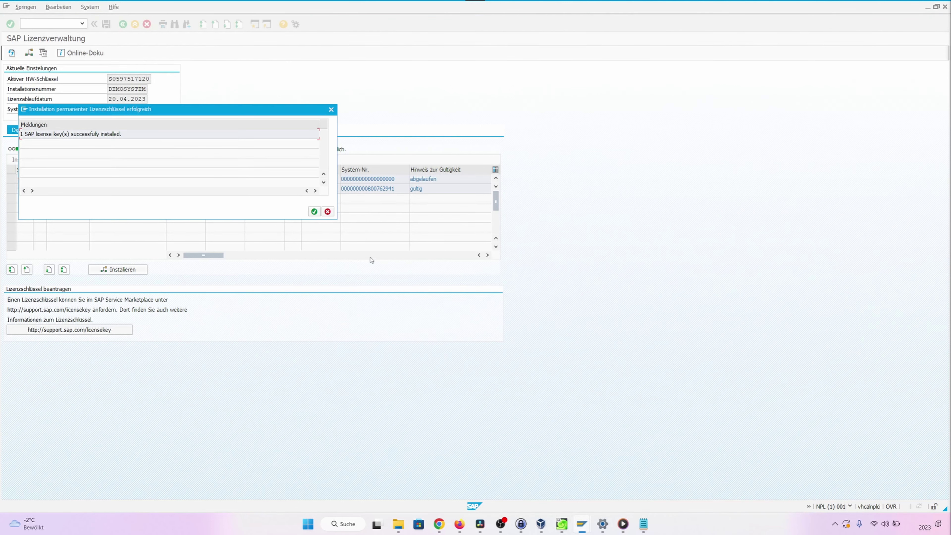
pyautogui.moveTo(25, 134); pyautogui.dragTo(122, 141)
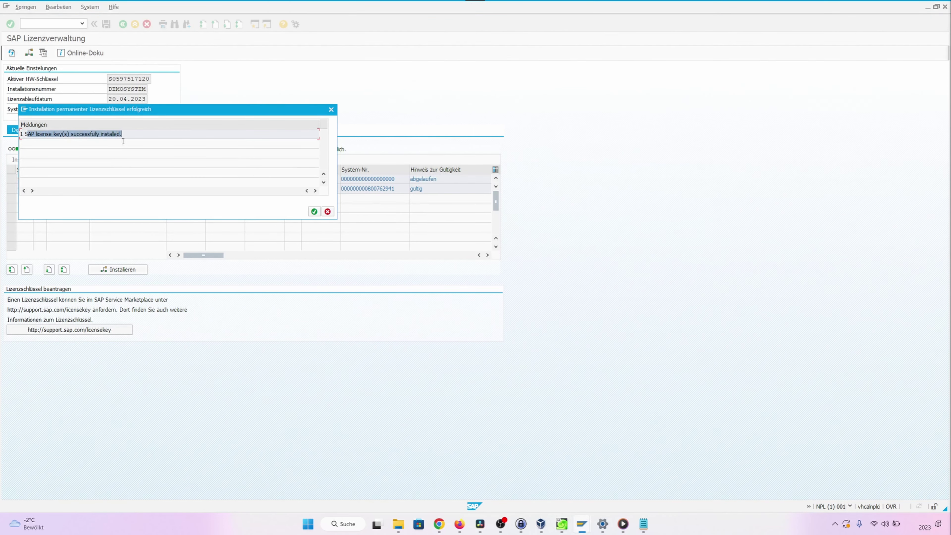
pyautogui.click(315, 212)
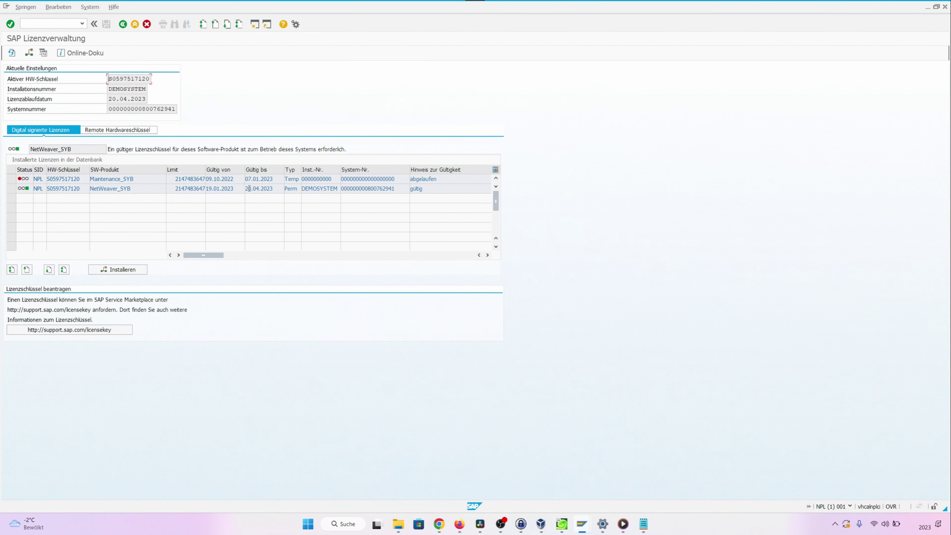
# - Check the NetWeaver_SYB license's expiry date and the system number in the current settings
pyautogui.moveTo(246, 190); pyautogui.dragTo(273, 192)
pyautogui.click(270, 190)
pyautogui.moveTo(249, 190); pyautogui.dragTo(274, 192)
pyautogui.click(53, 113)
pyautogui.moveTo(151, 110); pyautogui.dragTo(176, 109)
pyautogui.moveTo(141, 109); pyautogui.dragTo(177, 109)
pyautogui.moveTo(144, 108); pyautogui.dragTo(176, 109)
# - Return to the SAP license key request form in Firefox
pyautogui.click(459, 524)
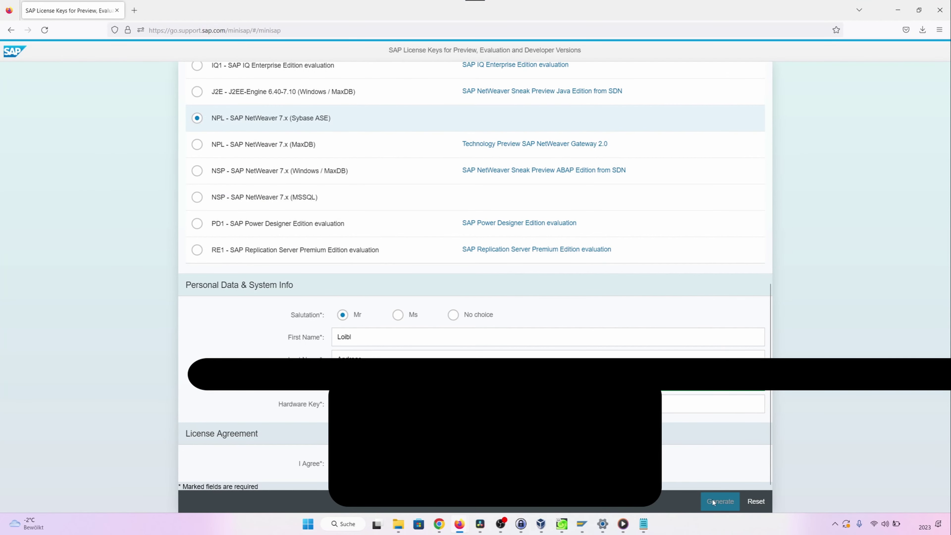